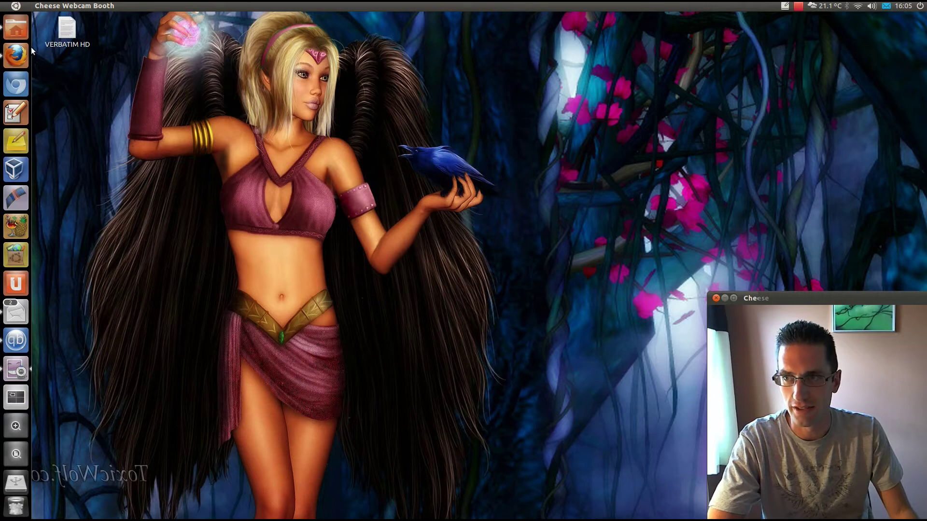
# - Open the VERBATIM HD drive and dismiss the autorun.inf could-not-display error
pyautogui.click(16, 481)
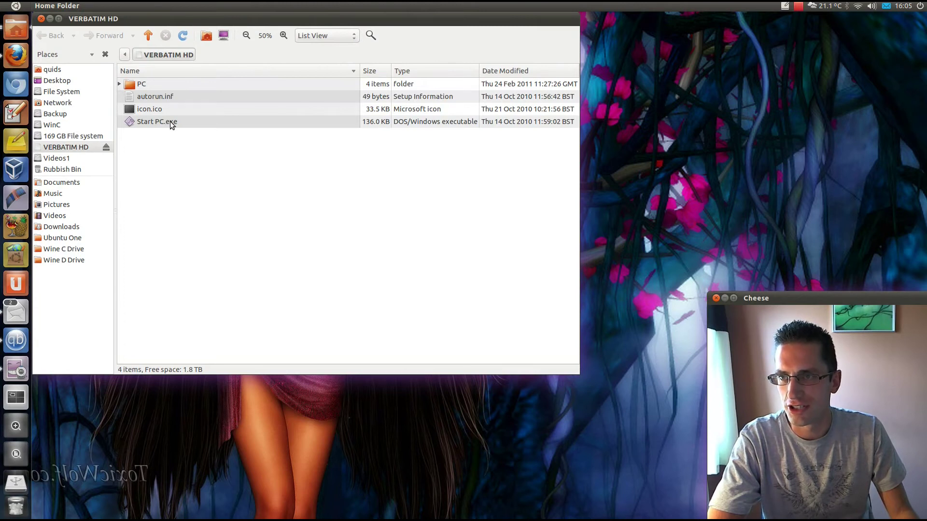
pyautogui.doubleClick(157, 97)
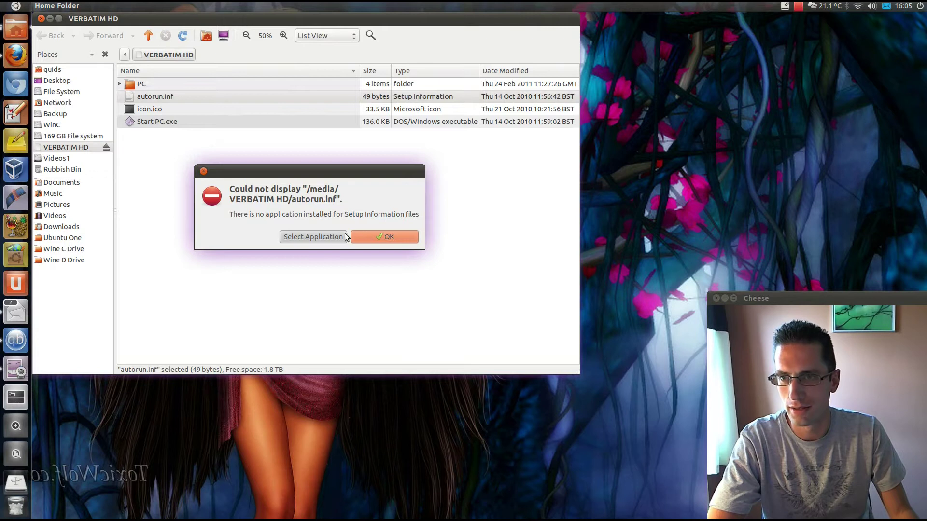
pyautogui.click(203, 171)
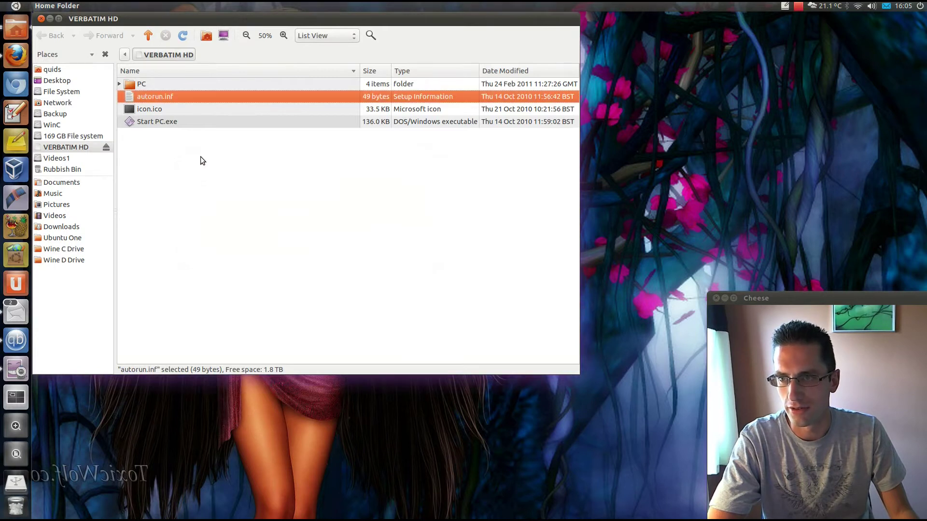
pyautogui.click(176, 120)
# - Browse PC > Manuals > English on the drive and open PC Formatter EN.pdf
pyautogui.doubleClick(172, 109)
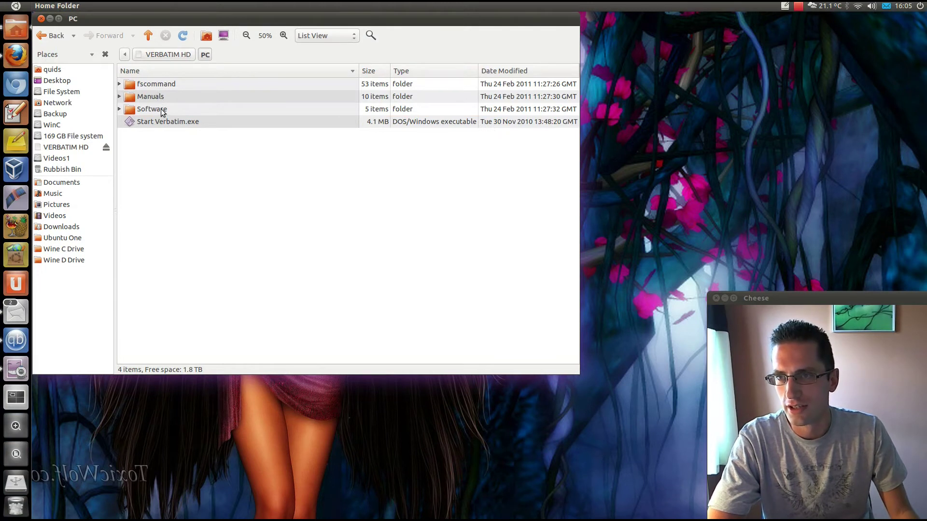
pyautogui.doubleClick(164, 111)
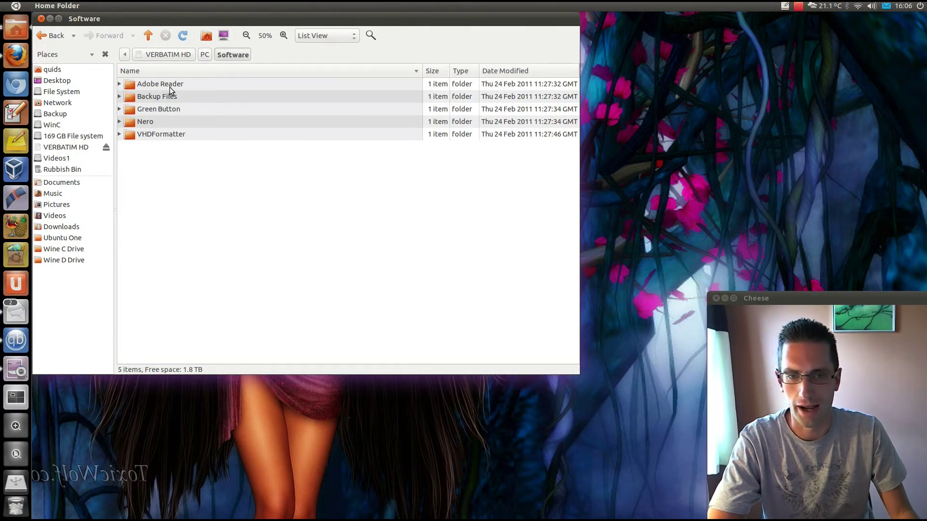
pyautogui.click(205, 54)
pyautogui.click(155, 99)
pyautogui.doubleClick(156, 99)
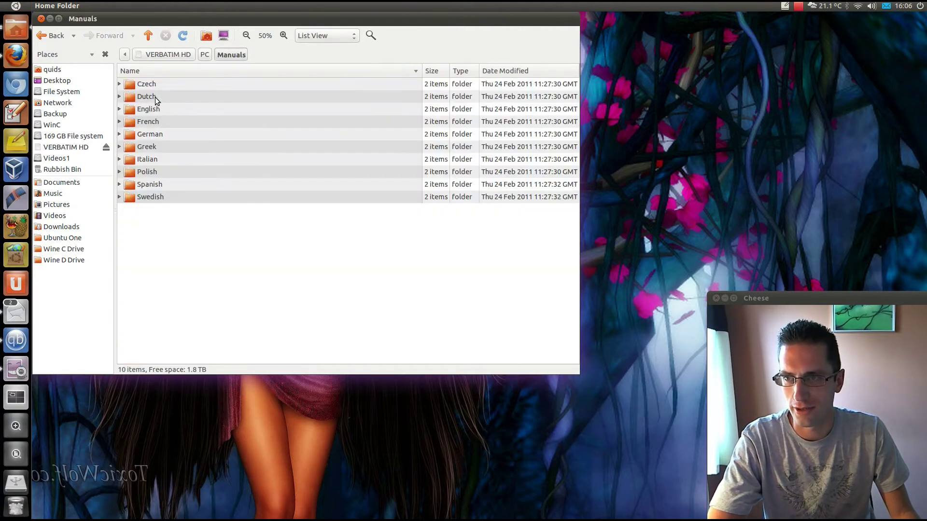
pyautogui.doubleClick(163, 110)
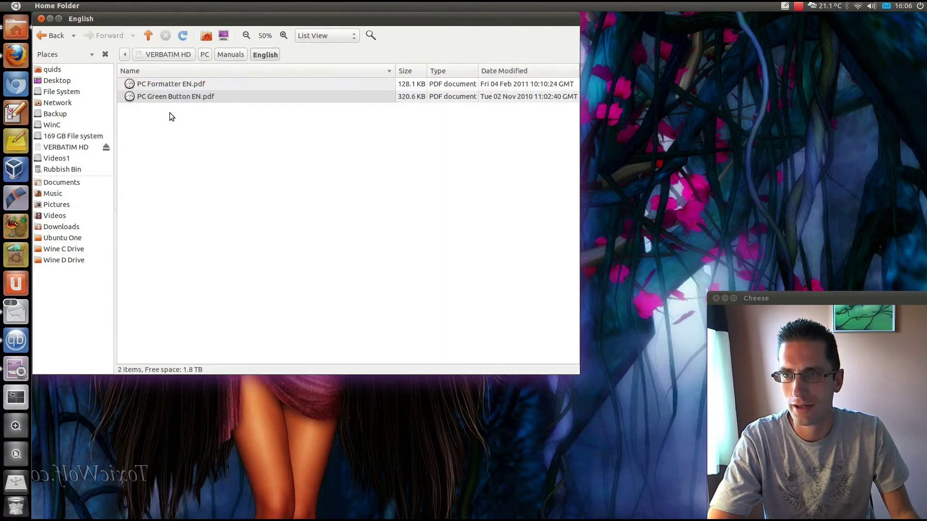
pyautogui.doubleClick(199, 87)
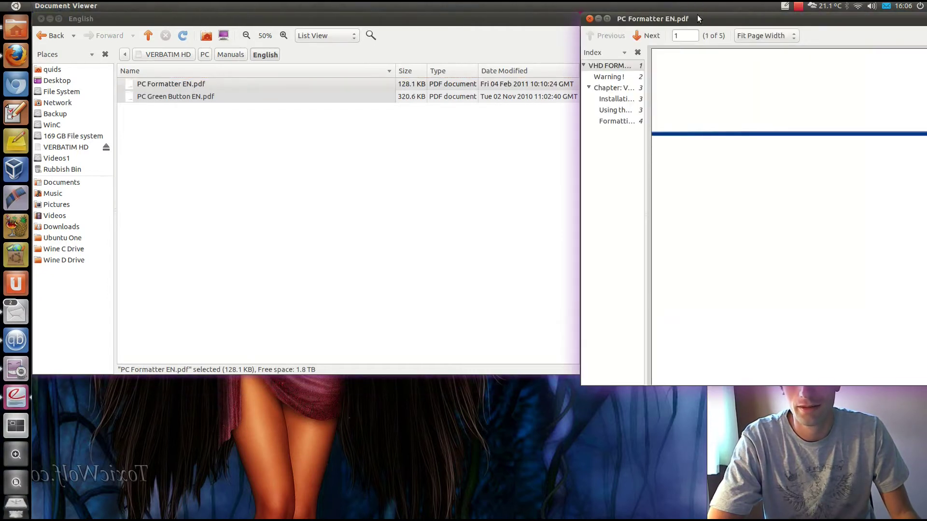
# - Read through the PC Formatter EN.pdf manual, then close it
pyautogui.moveTo(673, 19); pyautogui.dragTo(149, 45)
pyautogui.scroll(-5, 305, 201)
pyautogui.scroll(-15, 317, 207)
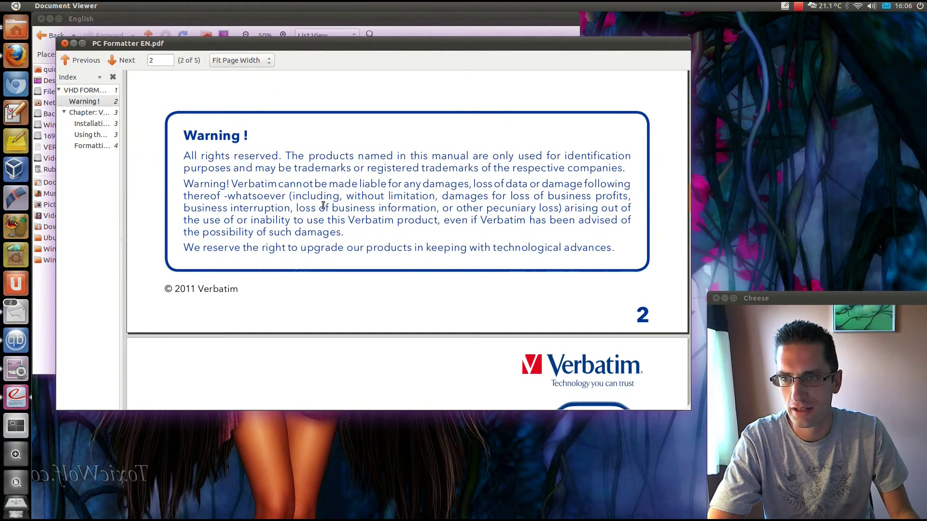
pyautogui.scroll(-10, 322, 206)
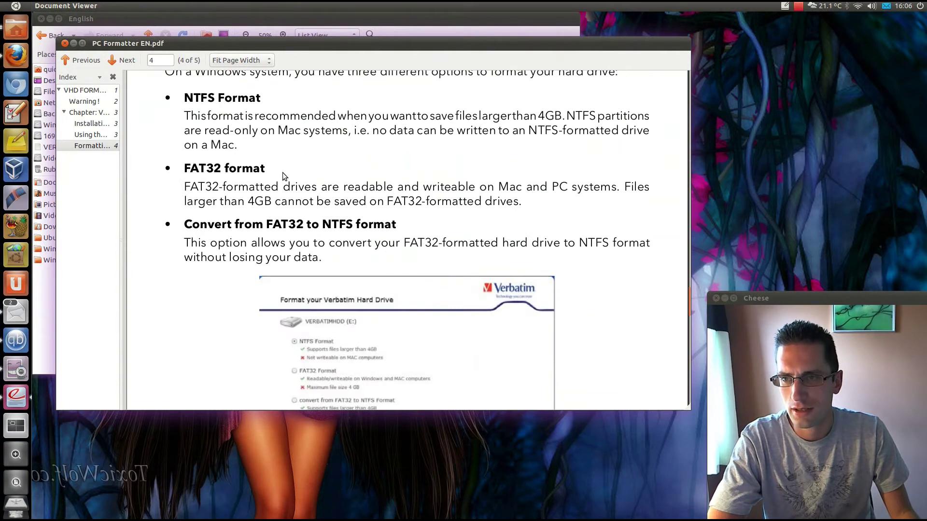
pyautogui.scroll(3, 288, 180)
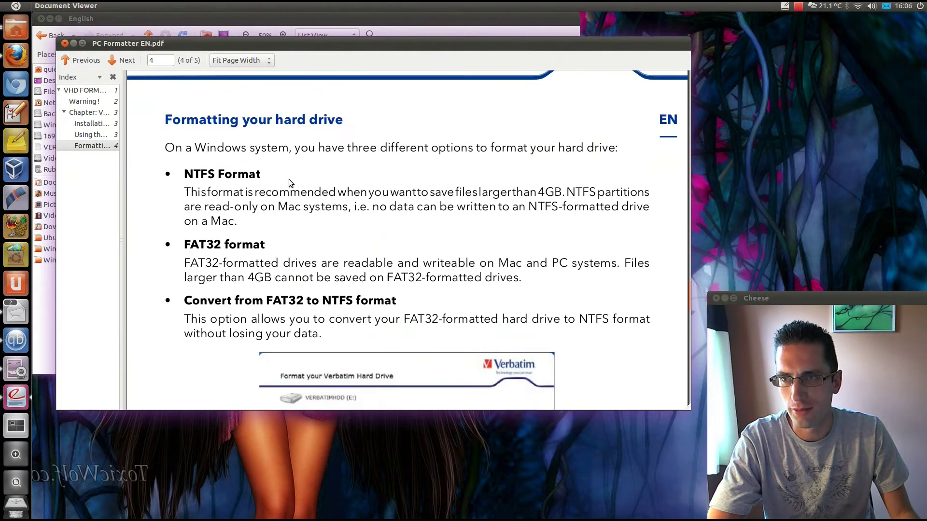
pyautogui.scroll(-15, 299, 261)
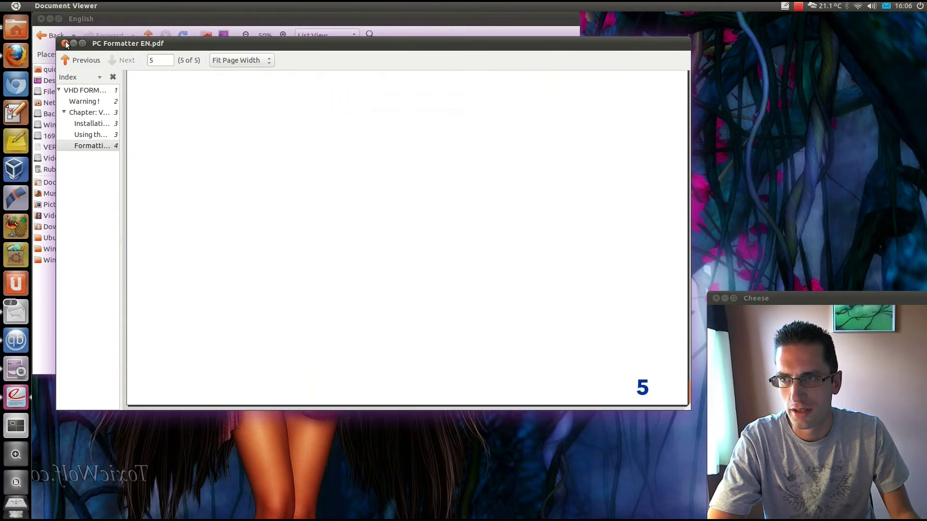
pyautogui.click(65, 42)
# - Read the PC Green Button EN.pdf manual through page 5, then close the window
pyautogui.doubleClick(181, 99)
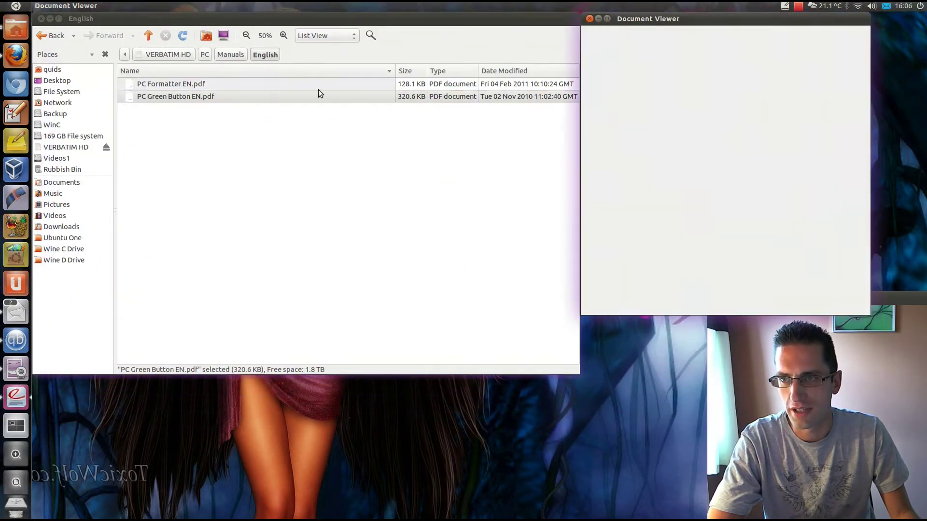
pyautogui.moveTo(690, 24); pyautogui.dragTo(164, 38)
pyautogui.scroll(-10, 265, 218)
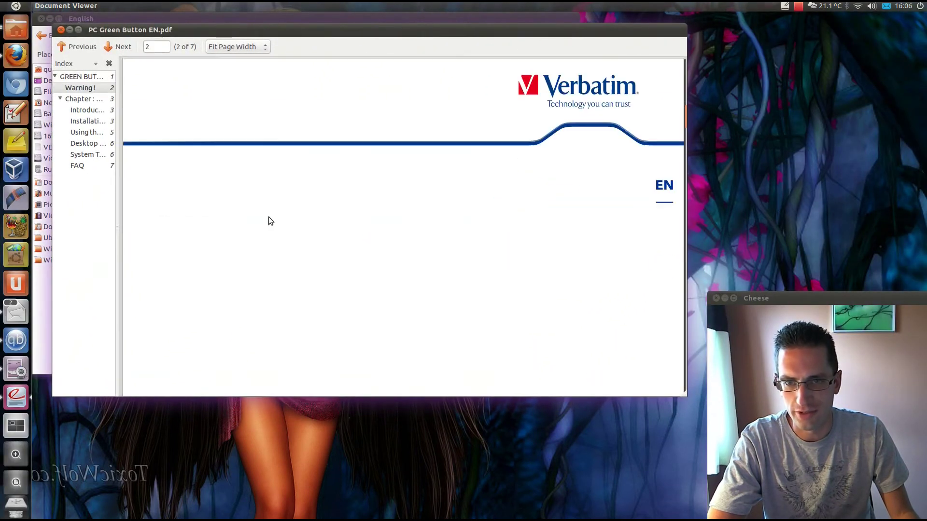
pyautogui.scroll(-15, 270, 217)
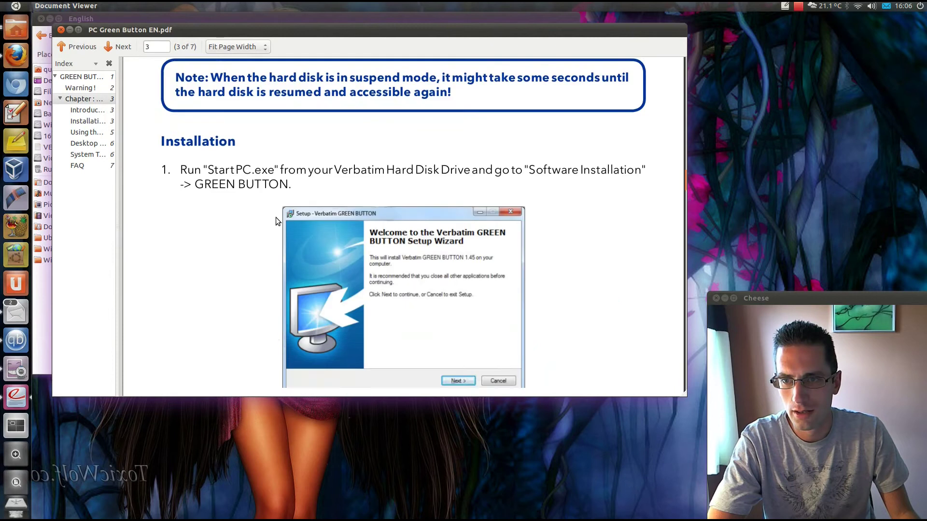
pyautogui.scroll(-15, 276, 221)
pyautogui.scroll(-15, 276, 218)
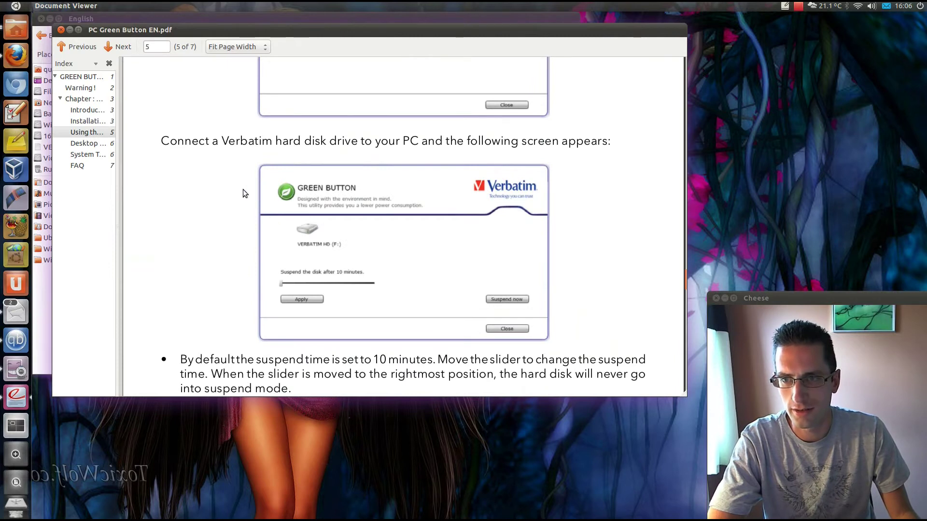
pyautogui.click(61, 30)
# - Close the English folder window and launch Disk Utility
pyautogui.click(41, 18)
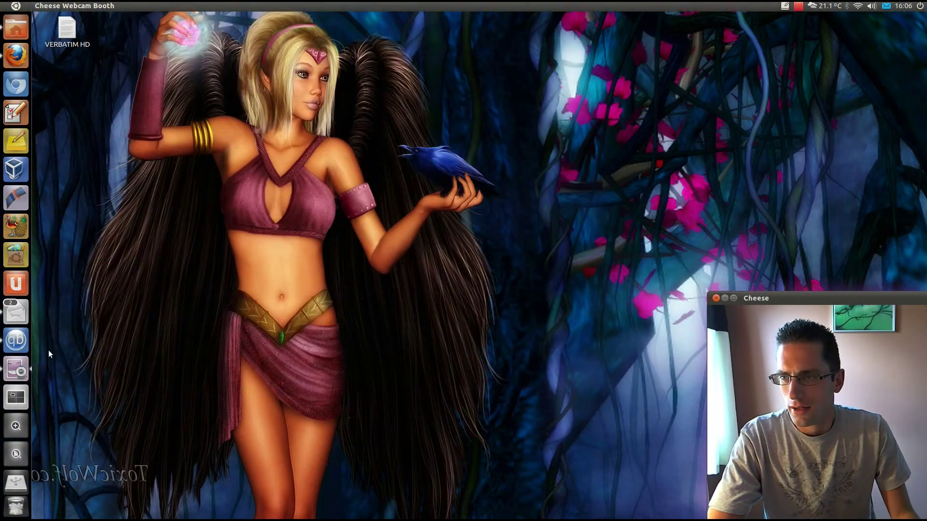
pyautogui.press('super')
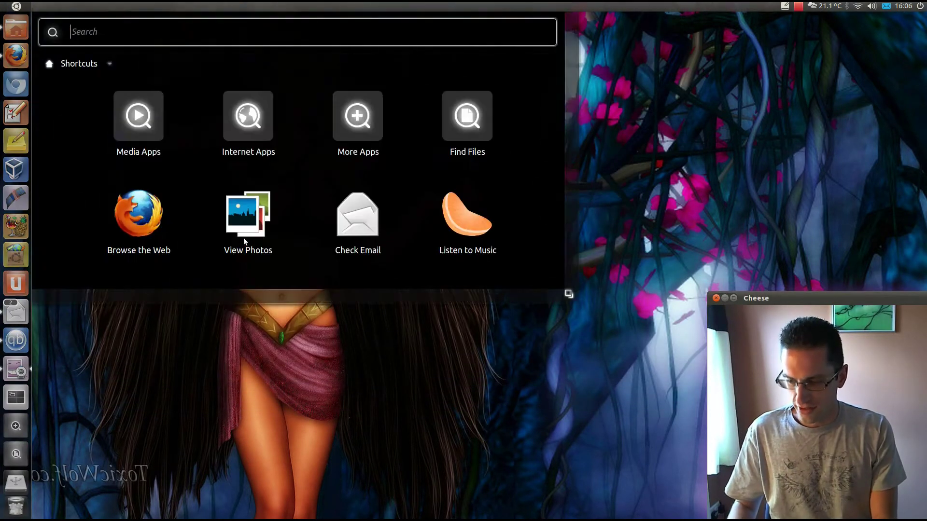
pyautogui.write('dis')
pyautogui.click(92, 91)
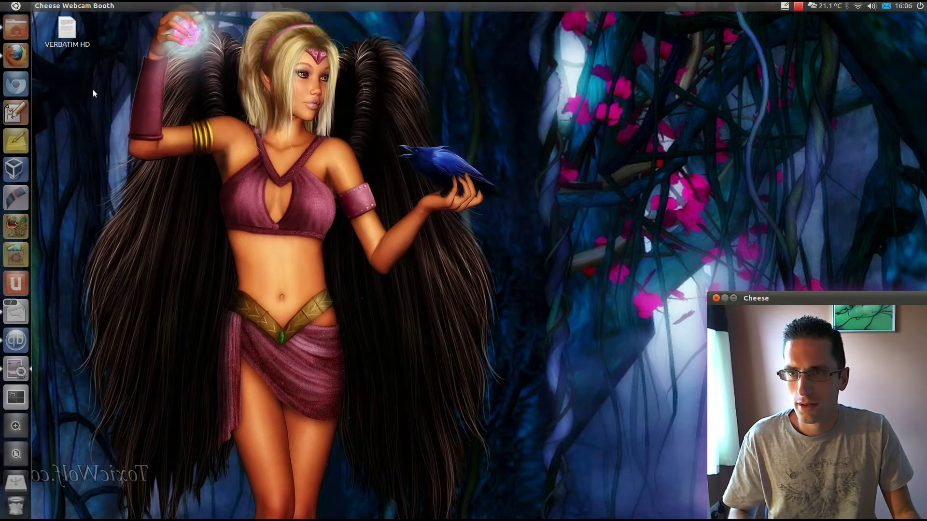
# - Select the 2.0 TB SAMSUNG drive and unmount its VERBATIM HD FAT32 volume
pyautogui.click(344, 342)
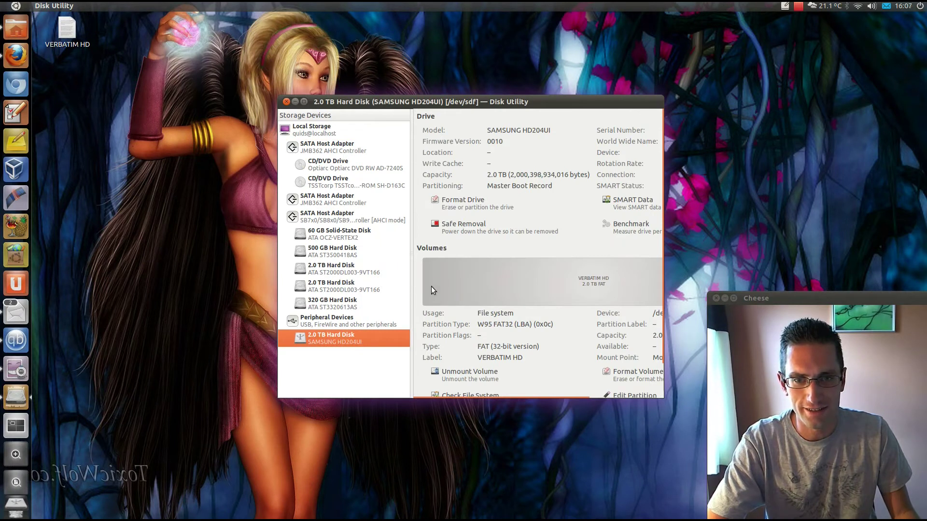
pyautogui.moveTo(619, 105); pyautogui.dragTo(455, 91)
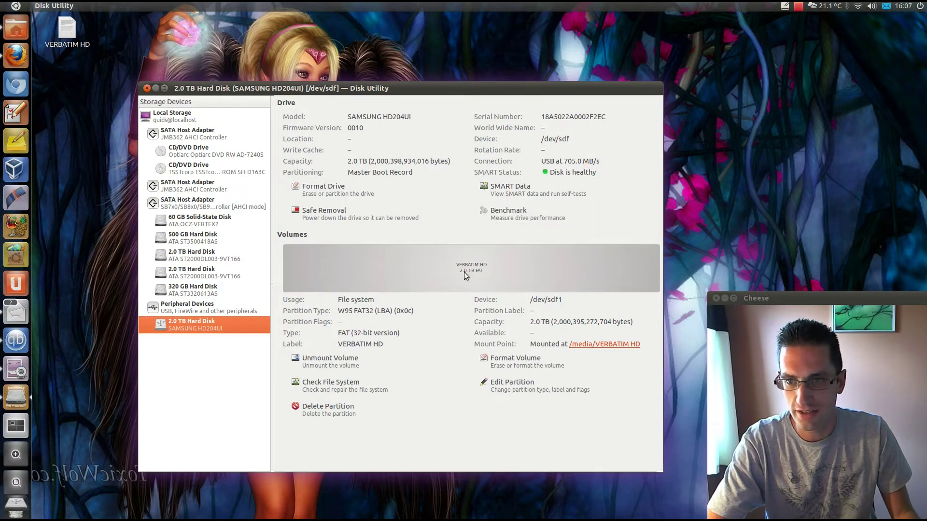
pyautogui.click(318, 363)
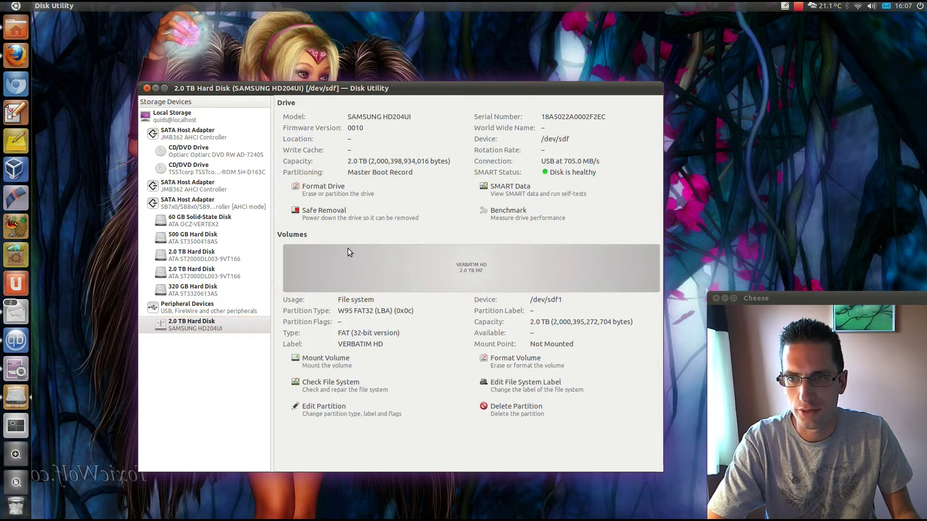
# - Run a read-only benchmark of the SAMSUNG drive (111.9 MB/s average) and close the results
pyautogui.click(497, 215)
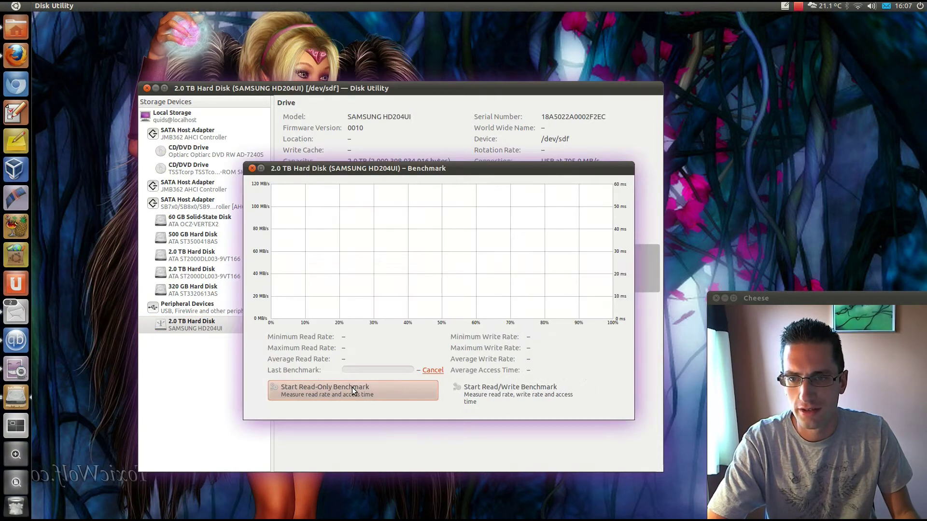
pyautogui.click(352, 387)
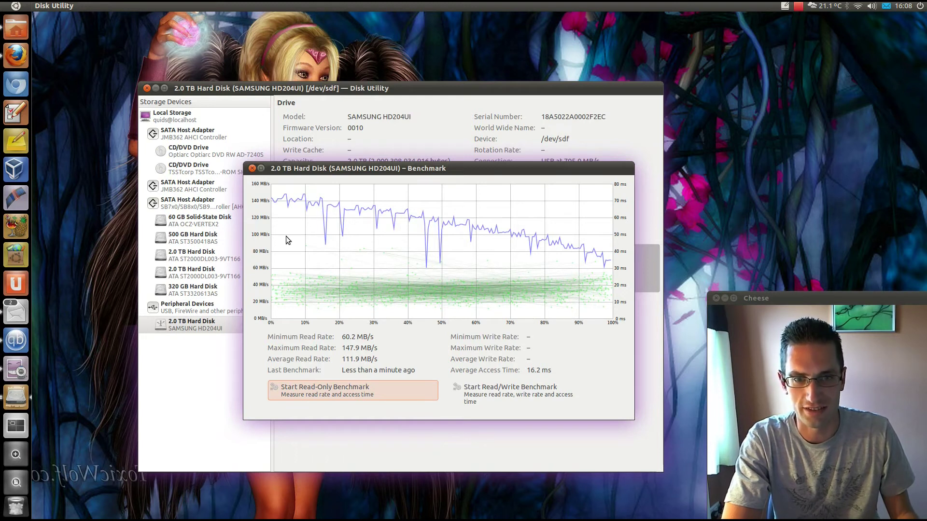
pyautogui.click(251, 168)
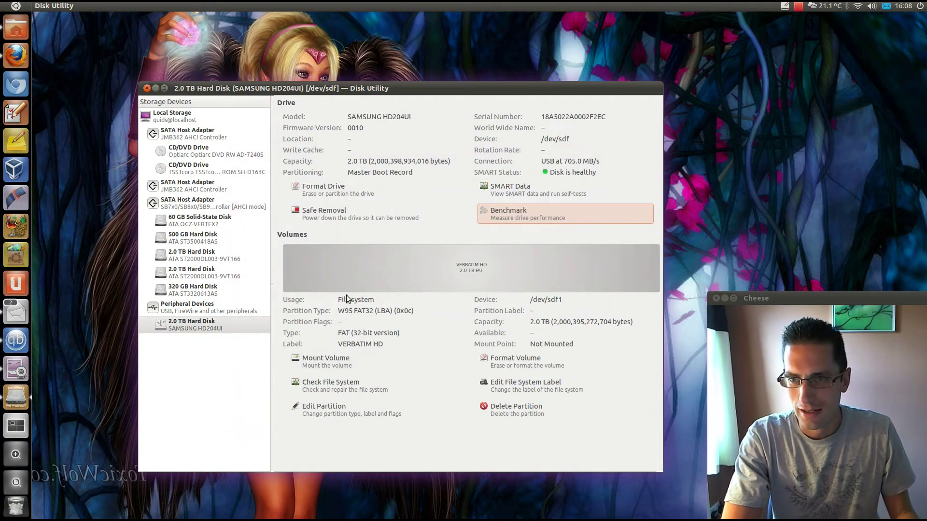
# - Format the whole drive with a GUID Partition Table scheme
pyautogui.click(337, 193)
pyautogui.click(457, 271)
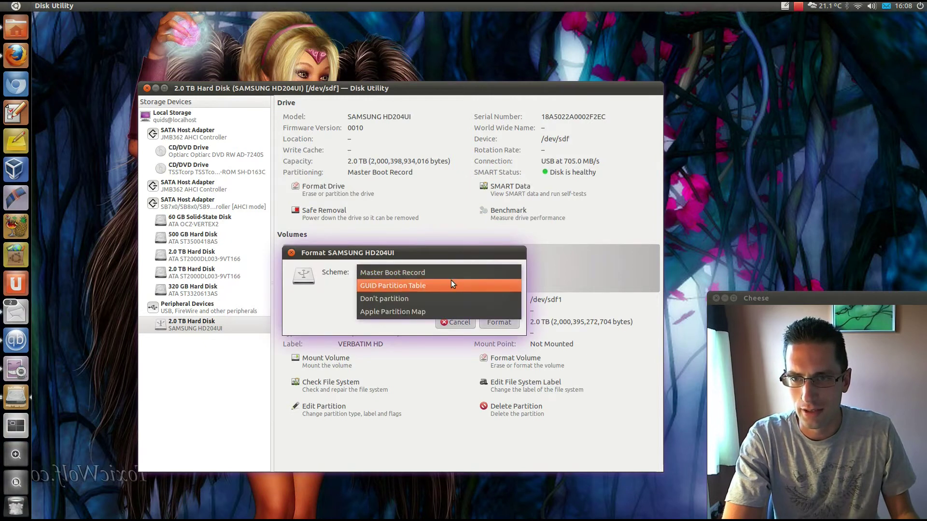
pyautogui.click(466, 286)
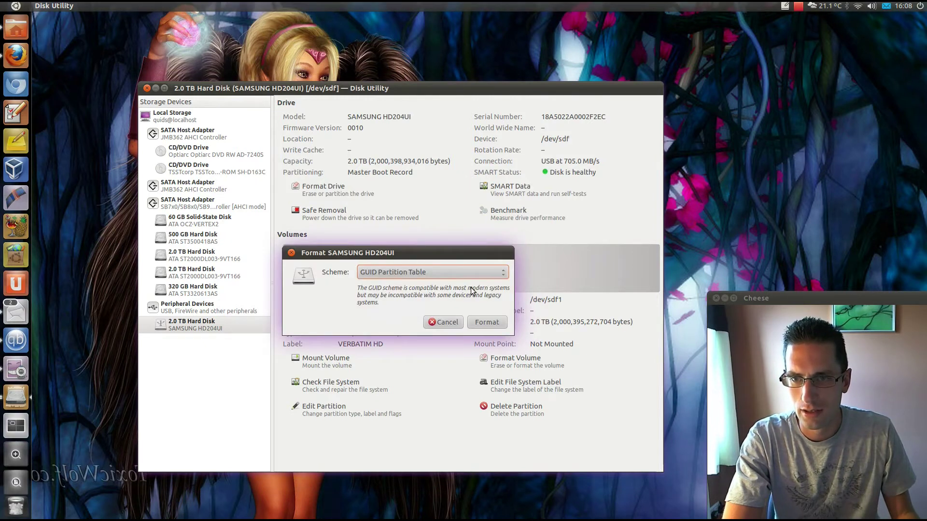
pyautogui.click(488, 323)
# - Create an Ext4 partition named Verbatim filling the free 2.0 TB space
pyautogui.click(410, 264)
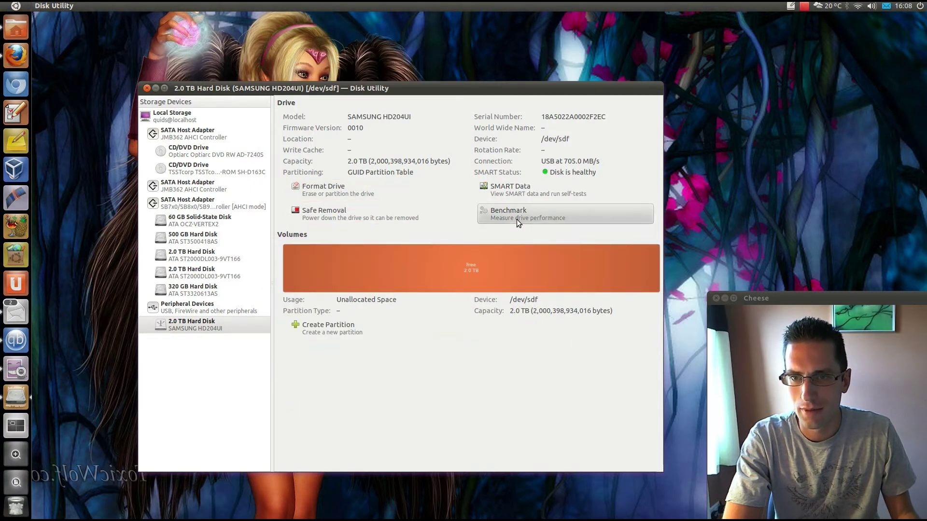
pyautogui.click(342, 330)
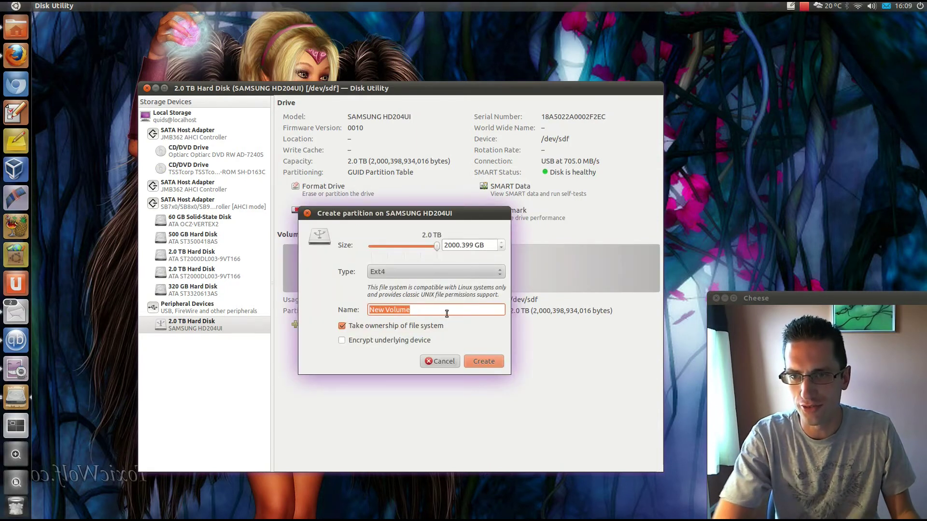
pyautogui.write('V')
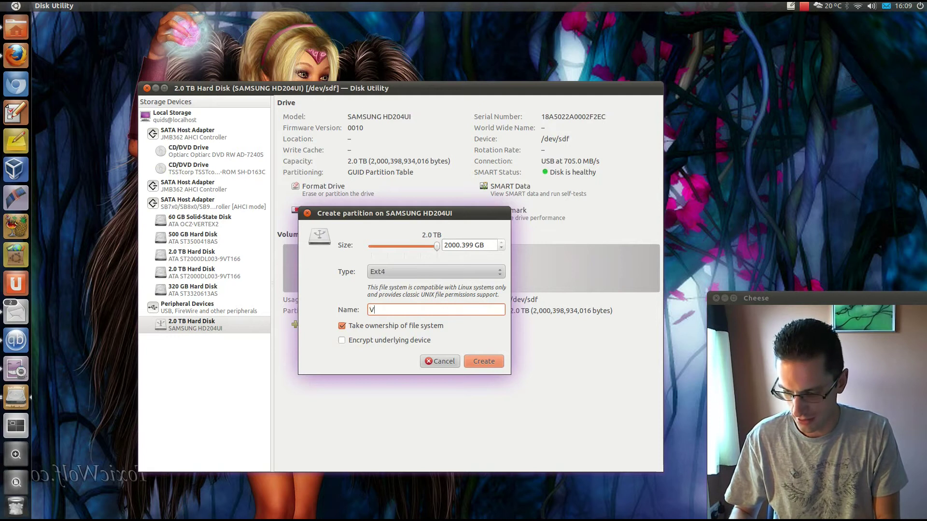
pyautogui.write('erbatim')
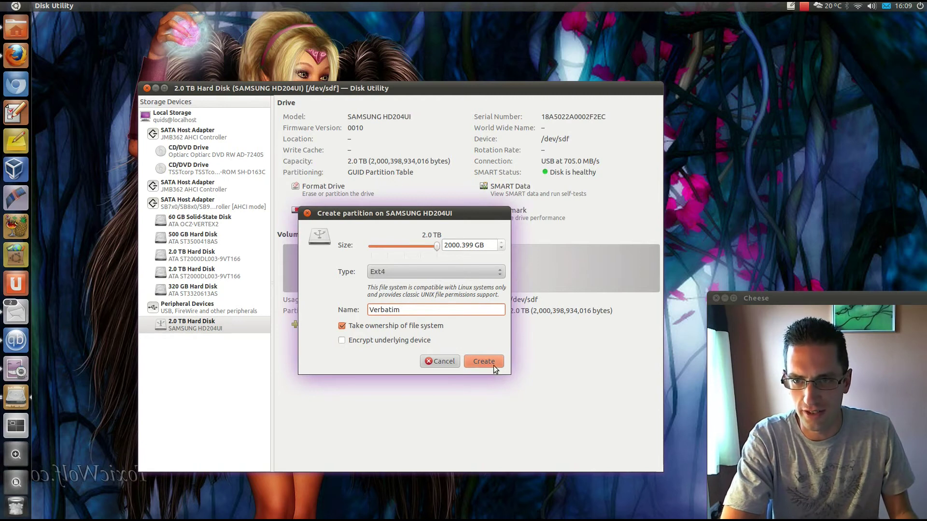
pyautogui.click(493, 365)
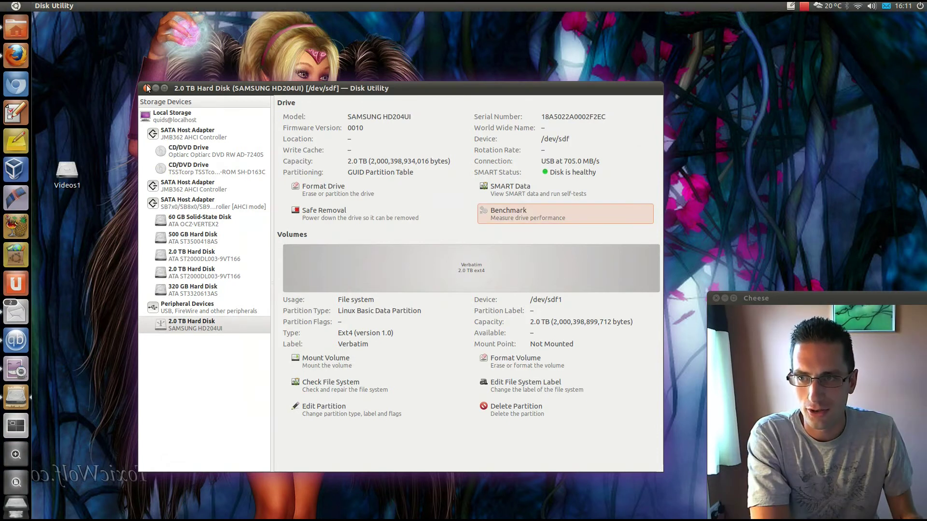
# - Close Disk Utility, open Videos1 and check the Star Wars folder's 11.6 GB size
pyautogui.click(147, 88)
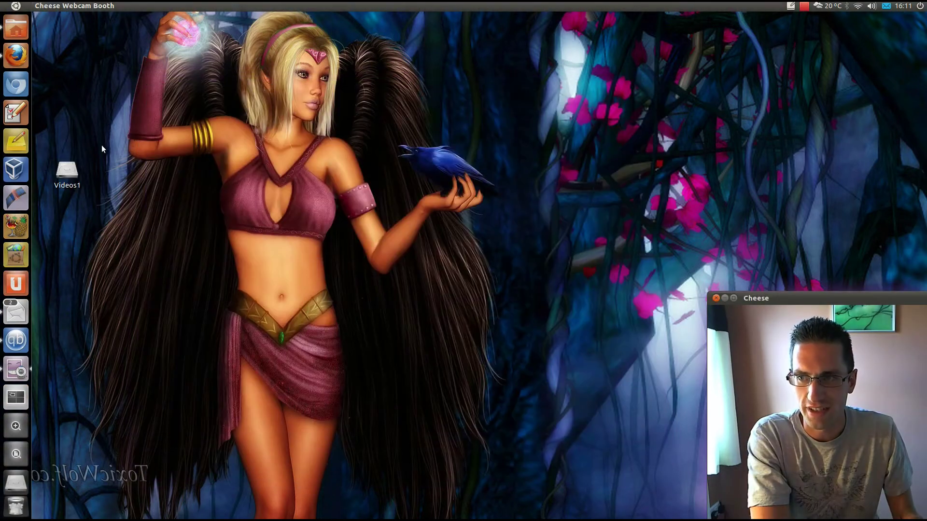
pyautogui.click(73, 170)
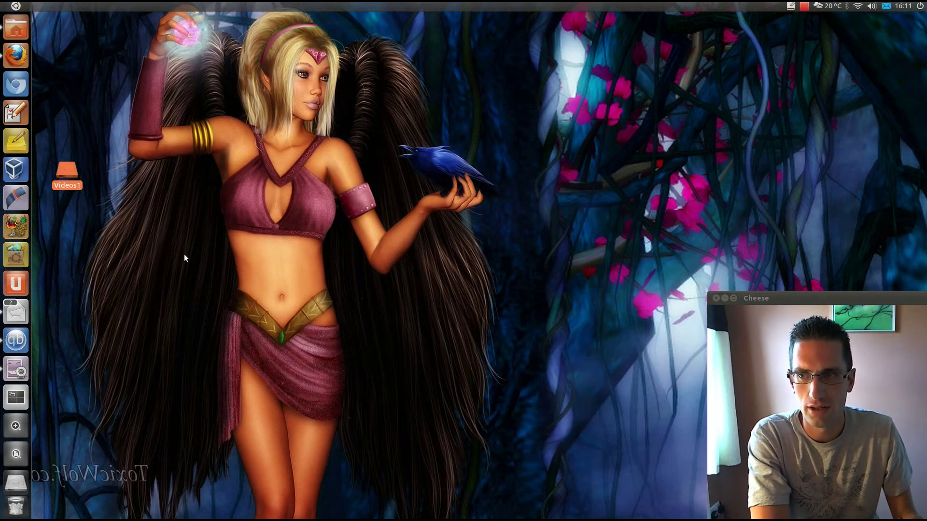
pyautogui.press('Return')
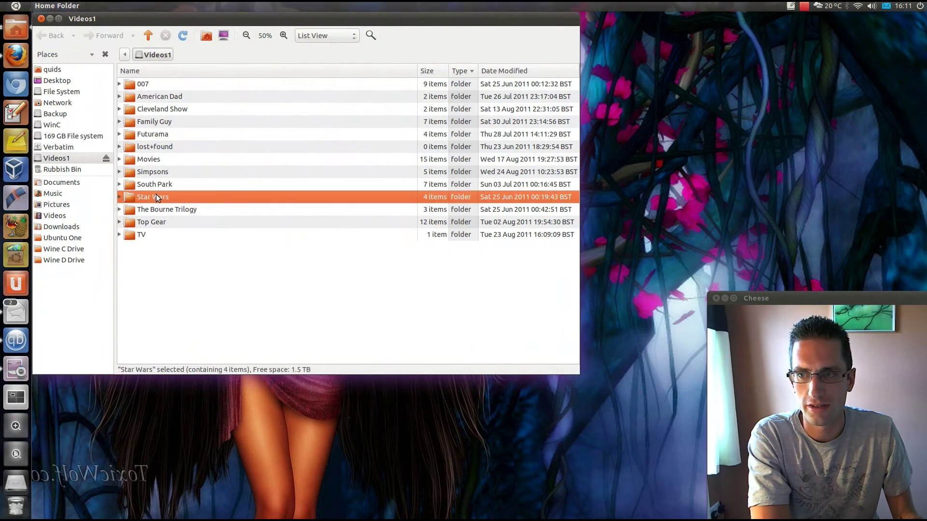
pyautogui.rightClick(157, 198)
pyautogui.click(218, 410)
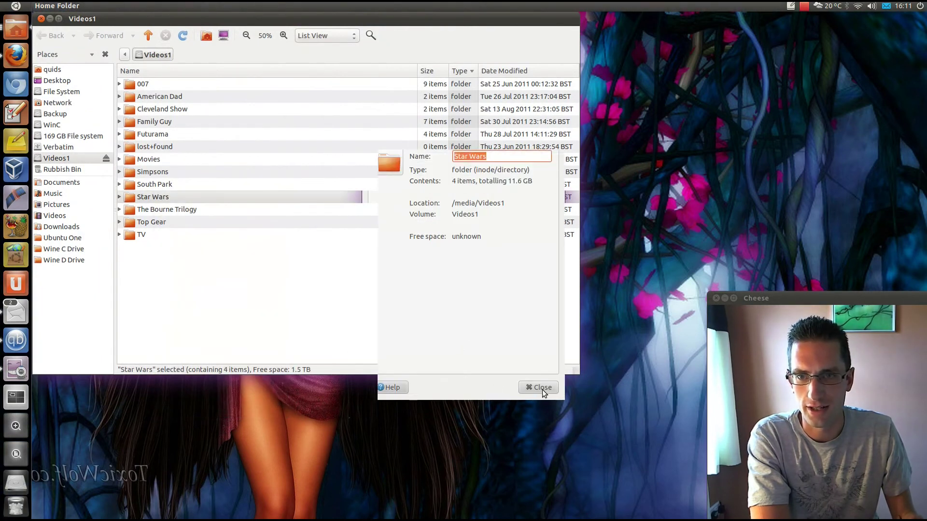
pyautogui.click(542, 387)
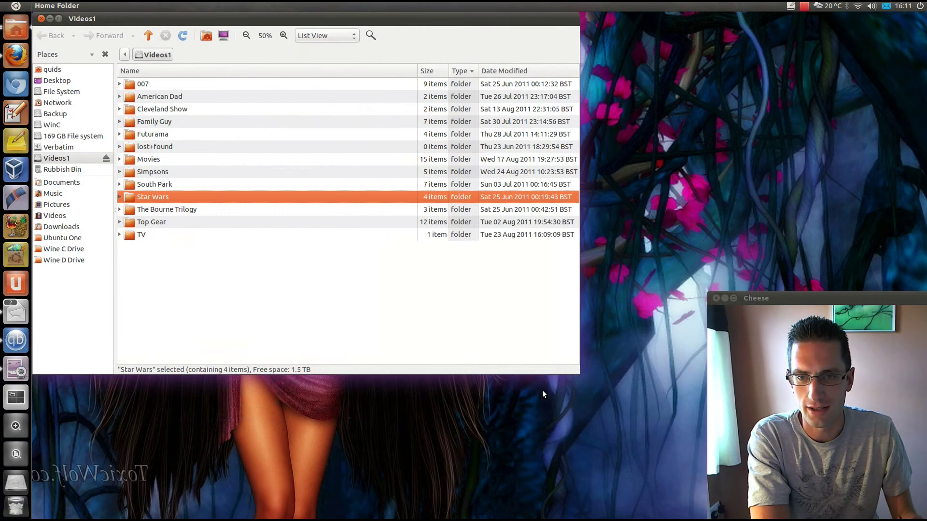
# - Copy the Star Wars folder and open the Verbatim drive
pyautogui.rightClick(178, 198)
pyautogui.click(222, 266)
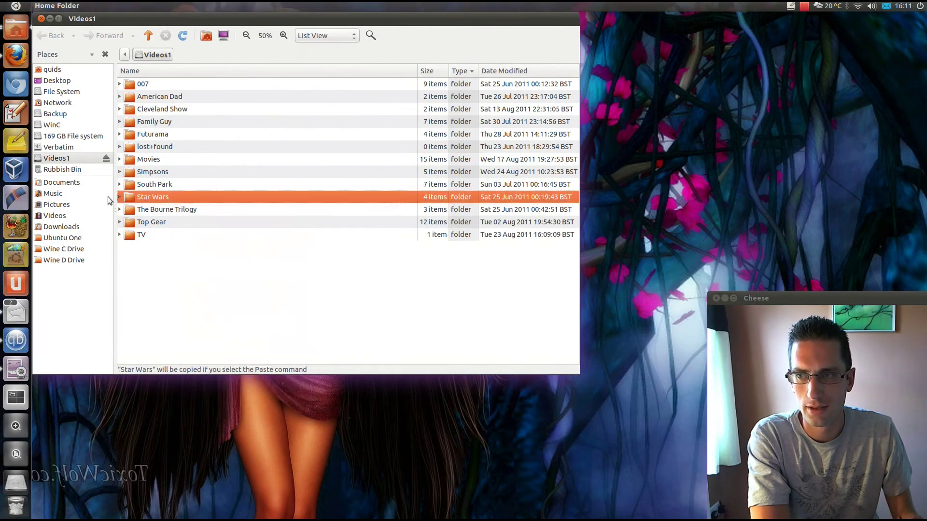
pyautogui.click(62, 148)
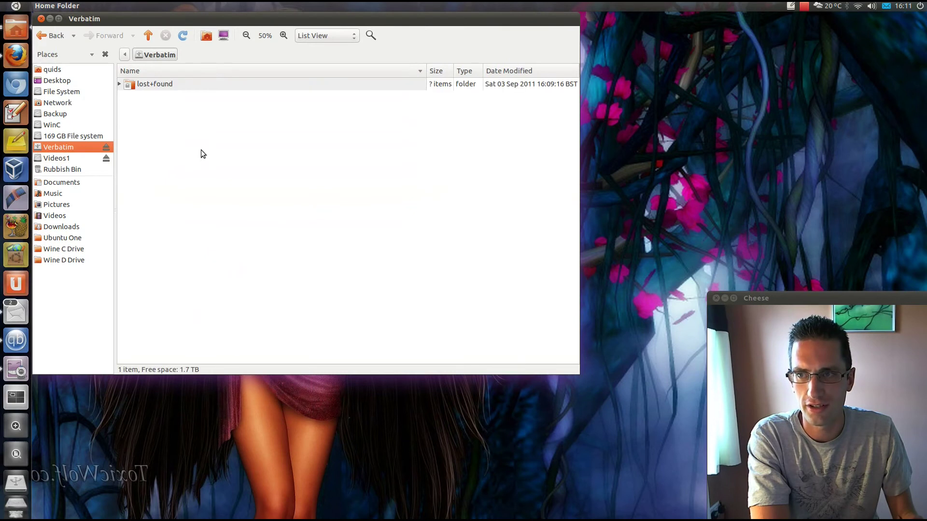
# - Paste the Star Wars folder into the empty Verbatim drive
pyautogui.rightClick(200, 150)
pyautogui.click(254, 208)
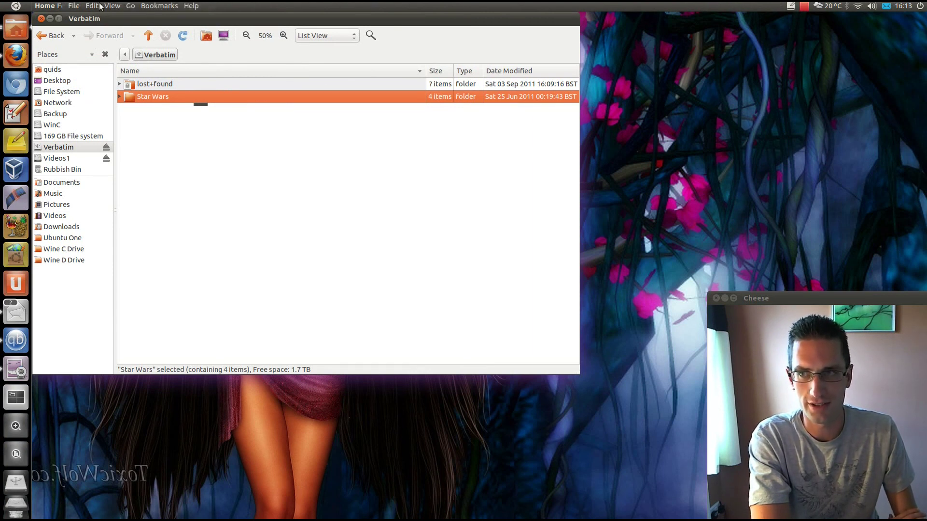
pyautogui.click(50, 19)
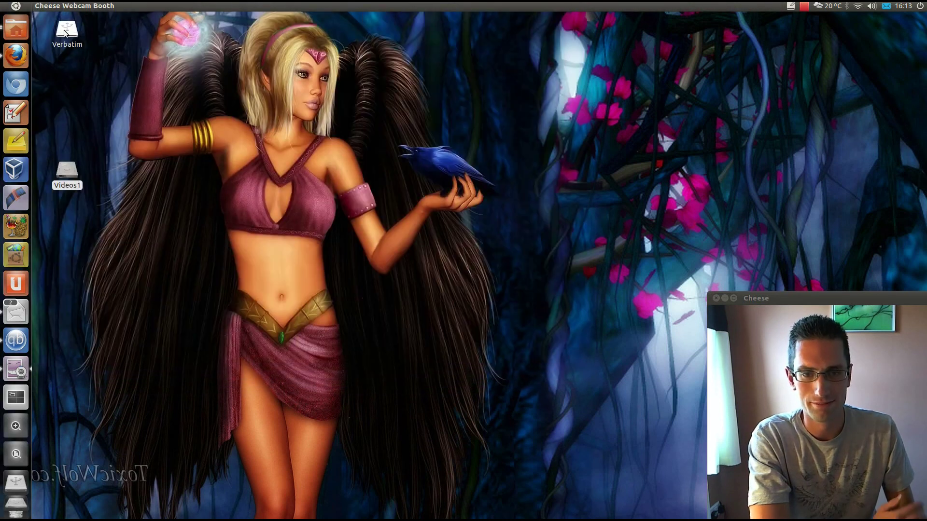